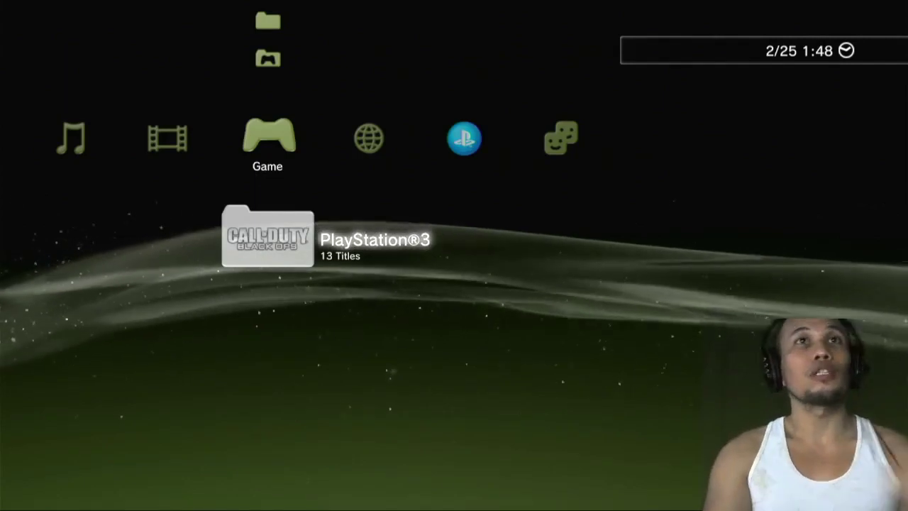
# Step: Go from the Game category to the Settings category of the home menu
pyautogui.press('Left')
pyautogui.press('Left')
pyautogui.press('Left')
pyautogui.press('Left')
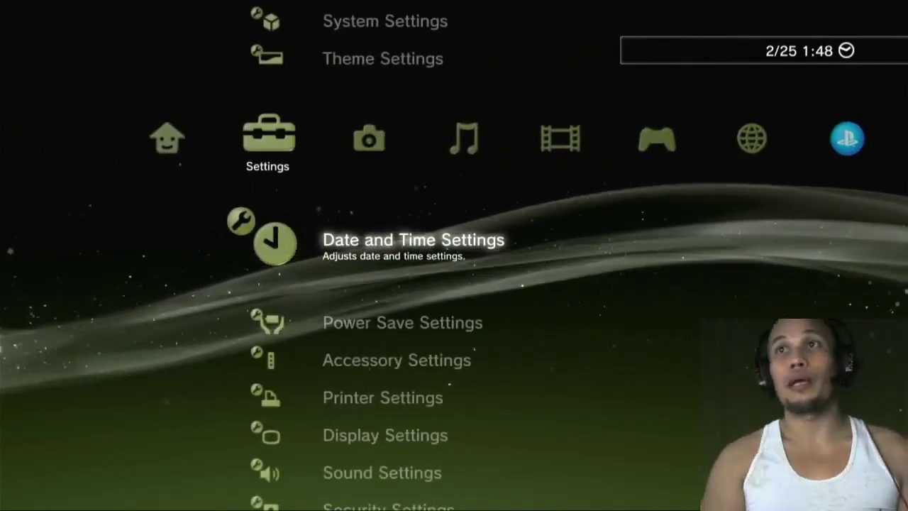
pyautogui.press('Up')
pyautogui.press('Up')
pyautogui.press('Up')
pyautogui.press('Up')
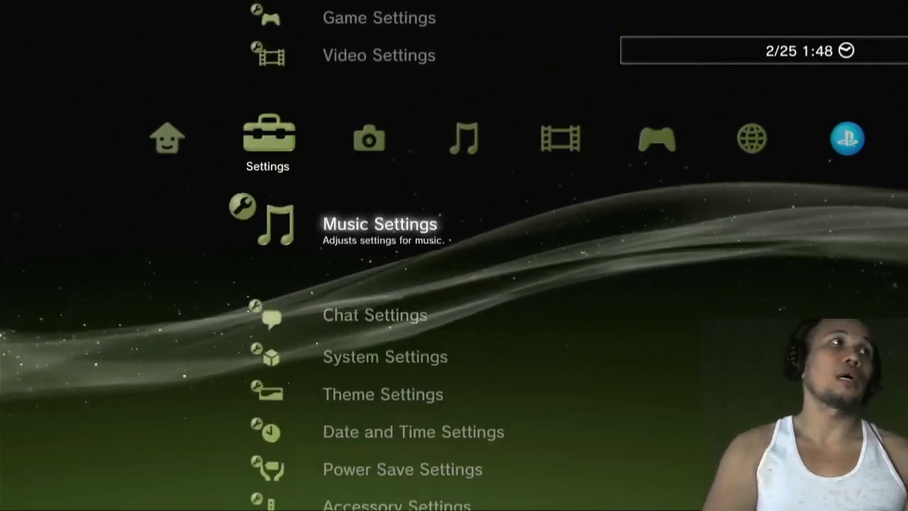
pyautogui.press('Up')
pyautogui.press('Down')
pyautogui.press('Down')
pyautogui.press('Up')
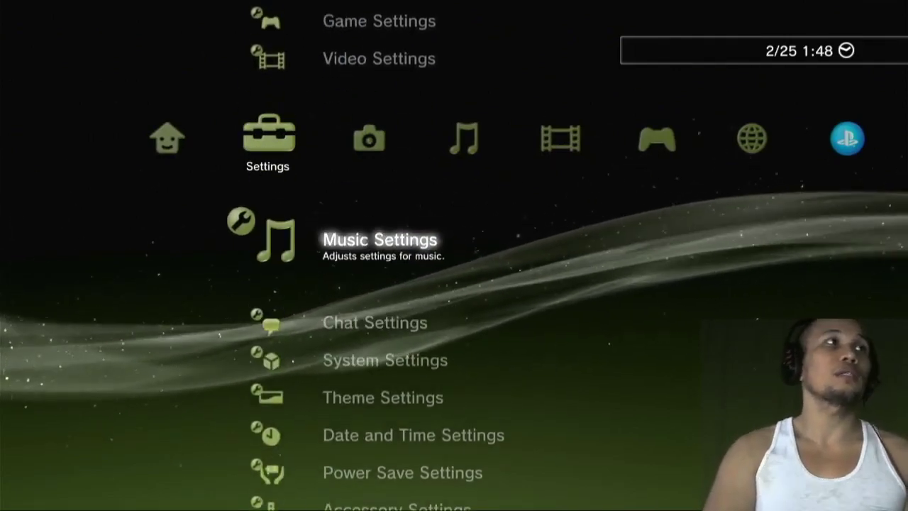
pyautogui.press('Up')
pyautogui.press('Return')
pyautogui.press('Escape')
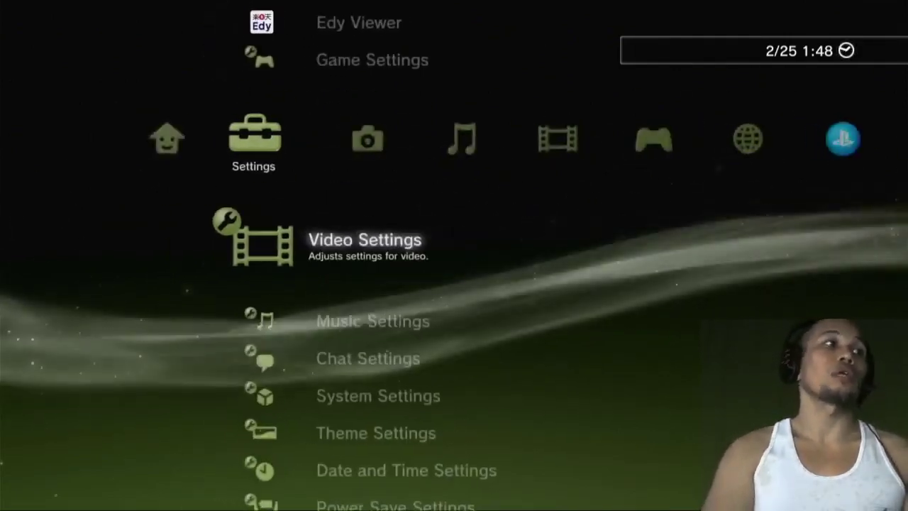
# Step: Find Display Settings in the Settings category and open Video Output Settings
pyautogui.press('Down')
pyautogui.press('Down')
pyautogui.press('Down')
pyautogui.press('Down')
pyautogui.press('Down')
pyautogui.press('Down')
pyautogui.press('Down')
pyautogui.press('Down')
pyautogui.press('Down')
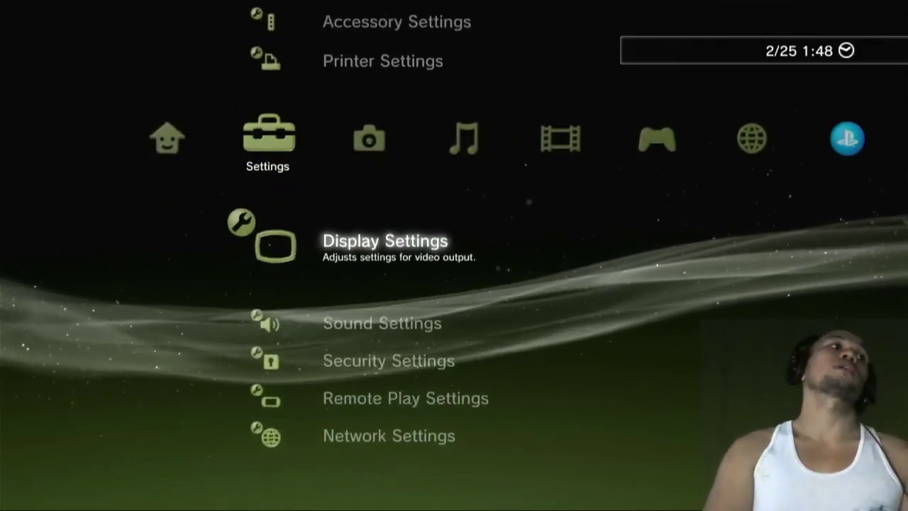
pyautogui.press('Return')
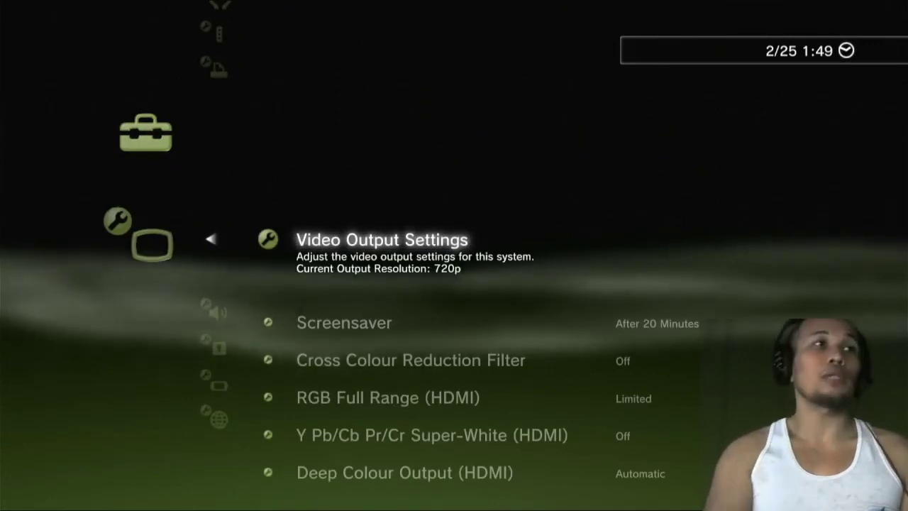
pyautogui.press('Return')
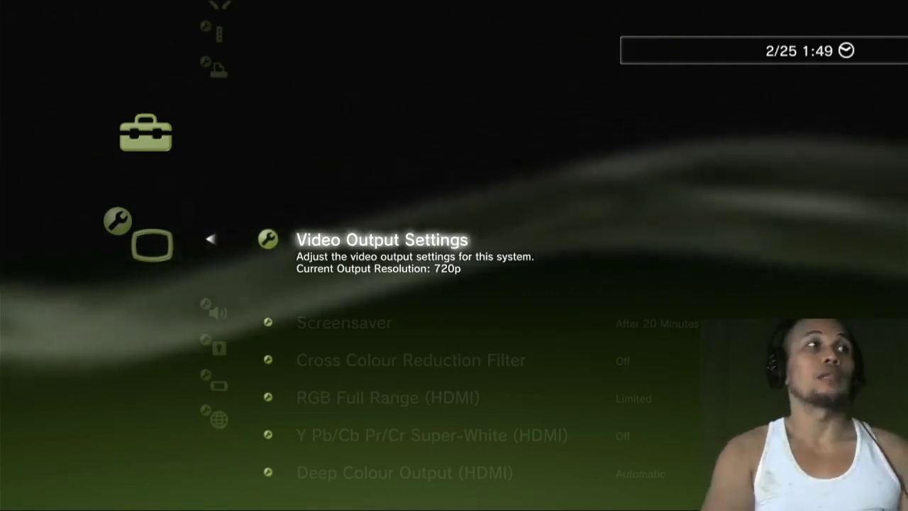
# Step: Reopen Video Output Settings from Display Settings and choose HDMI as the TV connector type
pyautogui.press('Escape')
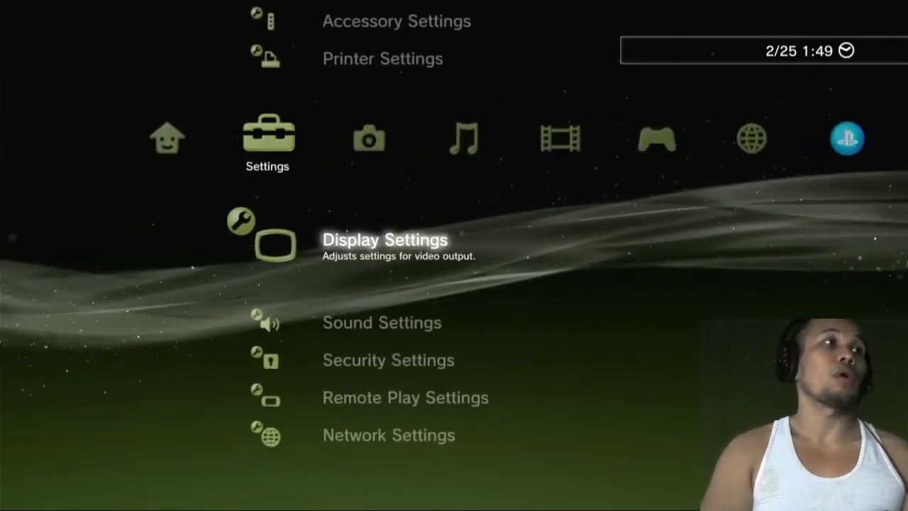
pyautogui.press('Return')
pyautogui.press('Return')
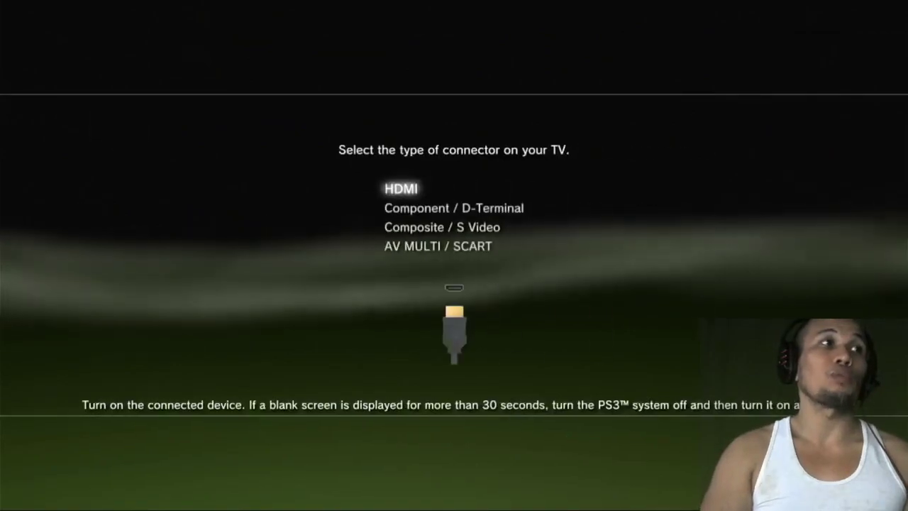
pyautogui.press('Return')
pyautogui.press('Return')
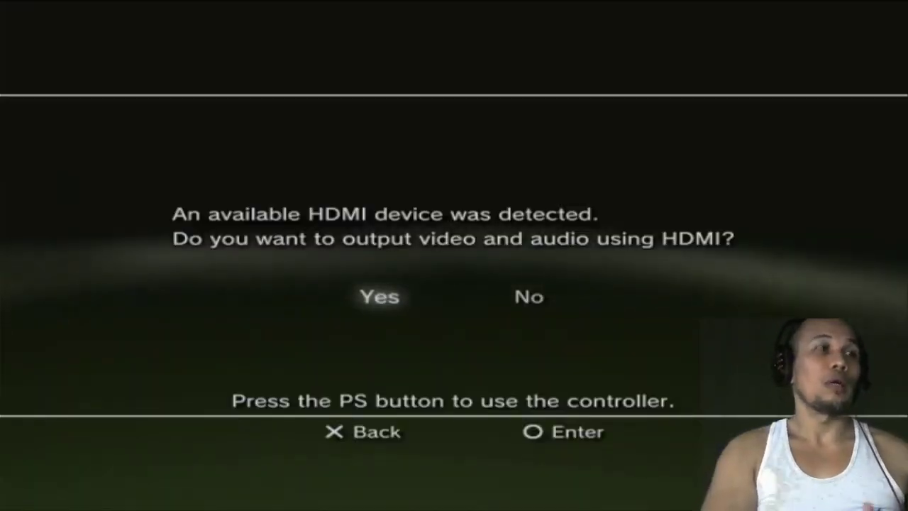
# Step: Select Yes for outputting video and audio using HDMI
pyautogui.press('Right')
pyautogui.press('Left')
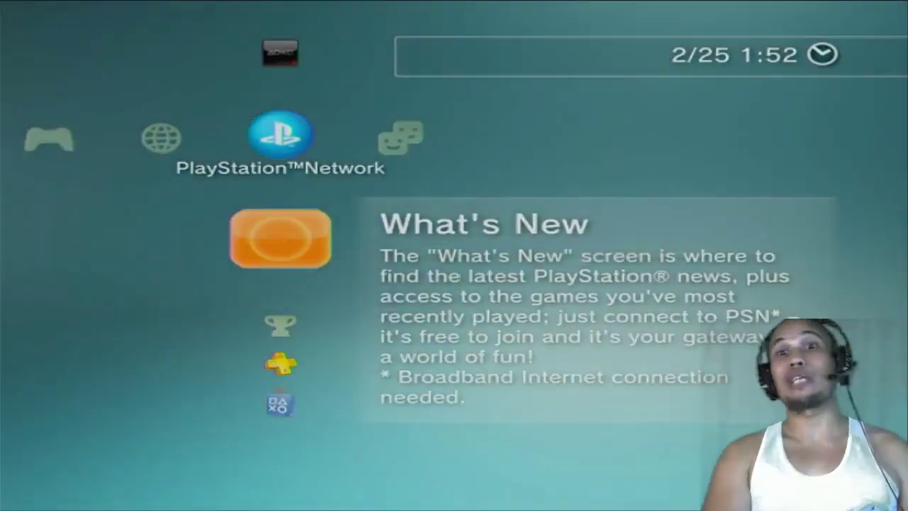
# Step: Go from the PlayStation Network category back to the Settings category
pyautogui.press('Left')
pyautogui.press('Left')
pyautogui.press('Left')
pyautogui.press('Left')
pyautogui.press('Left')
pyautogui.press('Left')
pyautogui.press('Left')
pyautogui.press('Right')
pyautogui.press('Up')
pyautogui.press('Up')
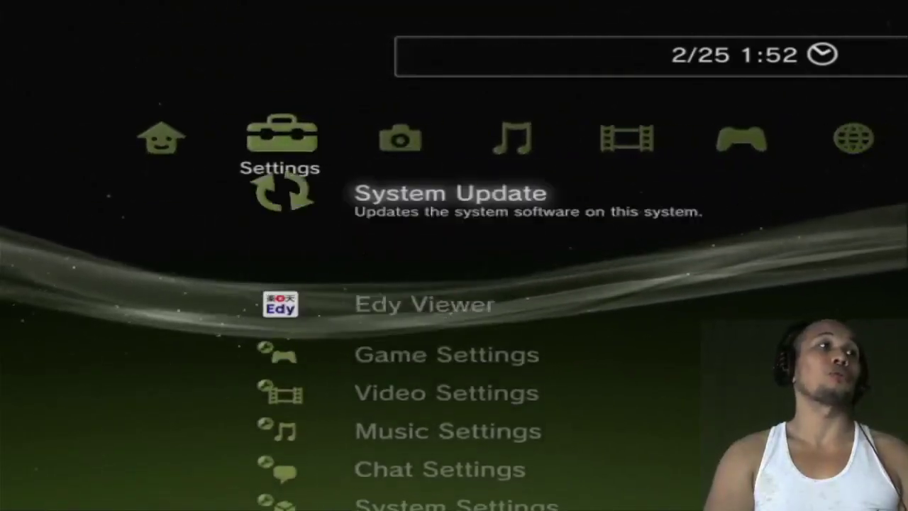
pyautogui.press('Down')
pyautogui.press('Down')
pyautogui.press('Down')
pyautogui.press('Down')
pyautogui.press('Up')
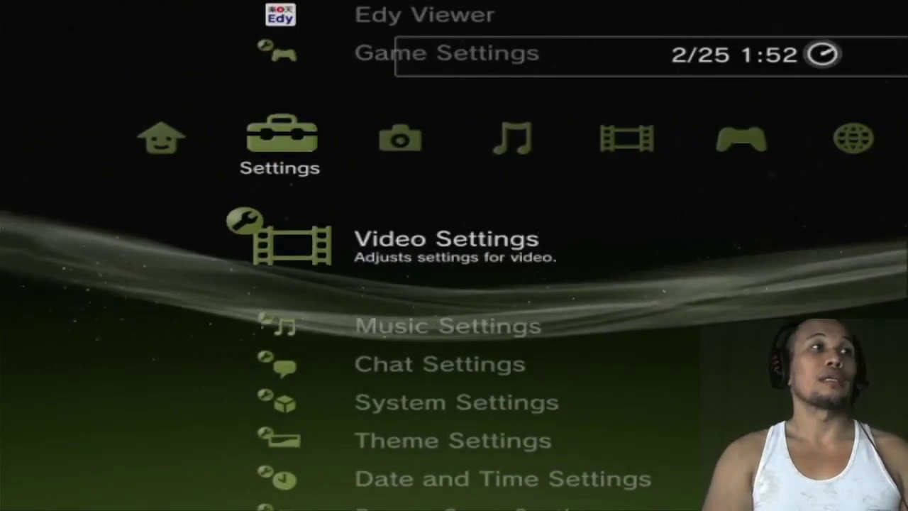
pyautogui.press('Return')
pyautogui.press('Down')
pyautogui.press('Escape')
pyautogui.press('Down')
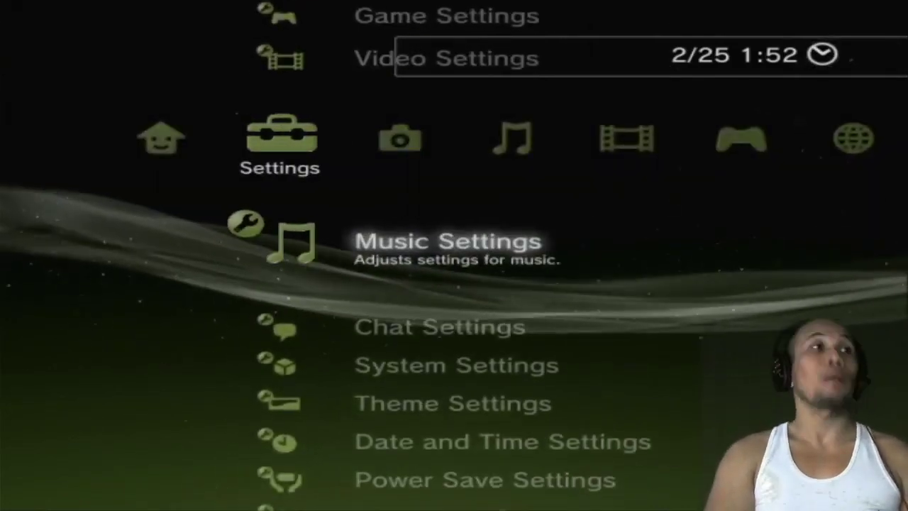
# Step: Locate Display Settings further down the settings list and start Video Output Settings from there
pyautogui.press('Down')
pyautogui.press('Down')
pyautogui.press('Down')
pyautogui.press('Down')
pyautogui.press('Down')
pyautogui.press('Down')
pyautogui.press('Down')
pyautogui.press('Down')
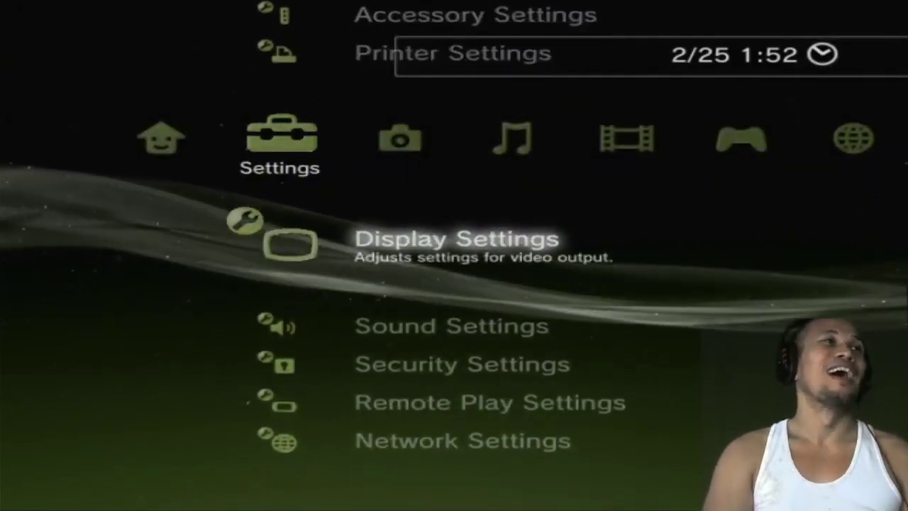
pyautogui.press('Return')
pyautogui.press('Return')
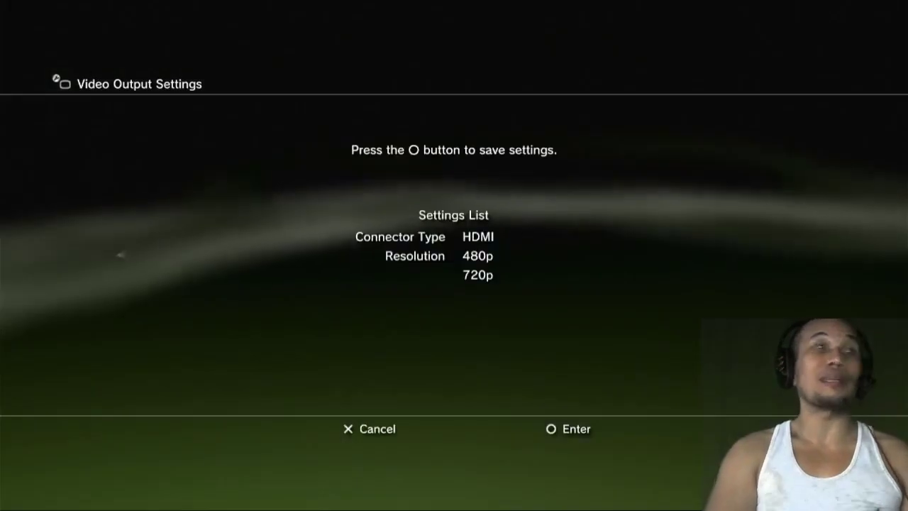
# Step: Save the HDMI video output with 480p and 720p, finish without setting audio output, and leave Display Settings
pyautogui.press('Return')
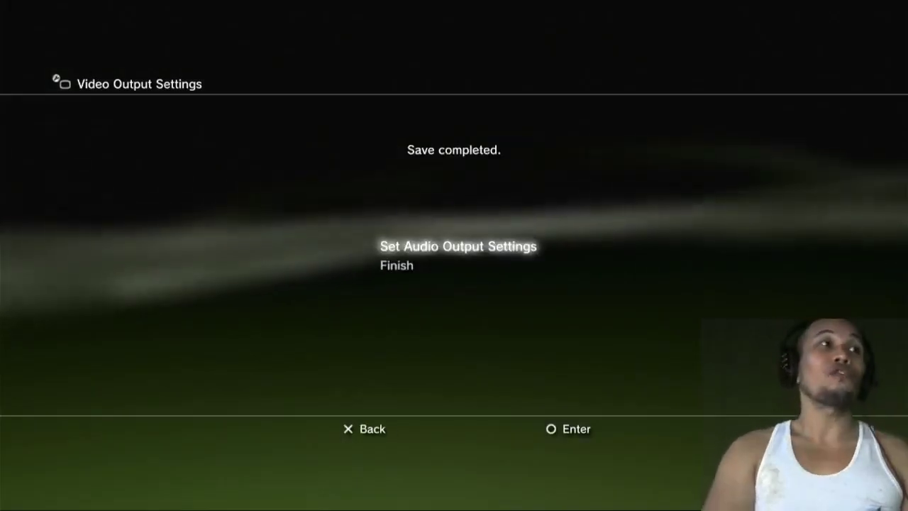
pyautogui.press('Down')
pyautogui.press('Return')
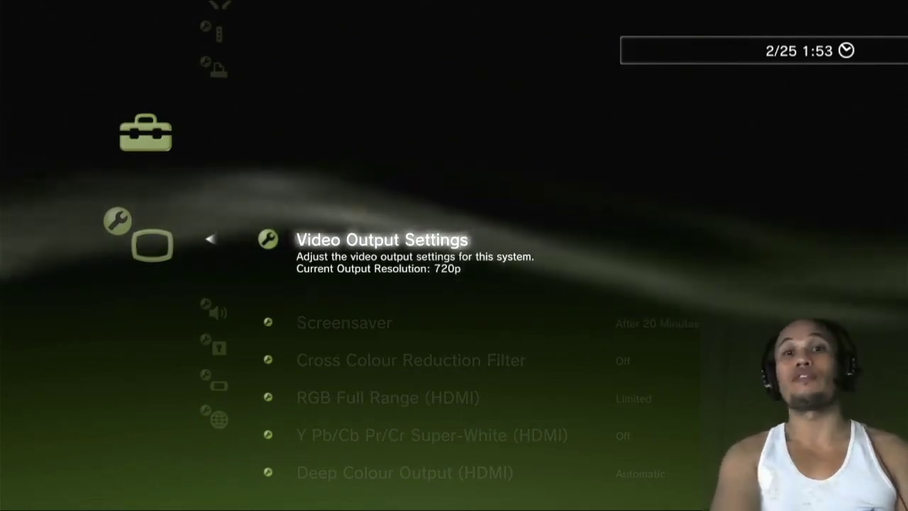
pyautogui.press('Left')
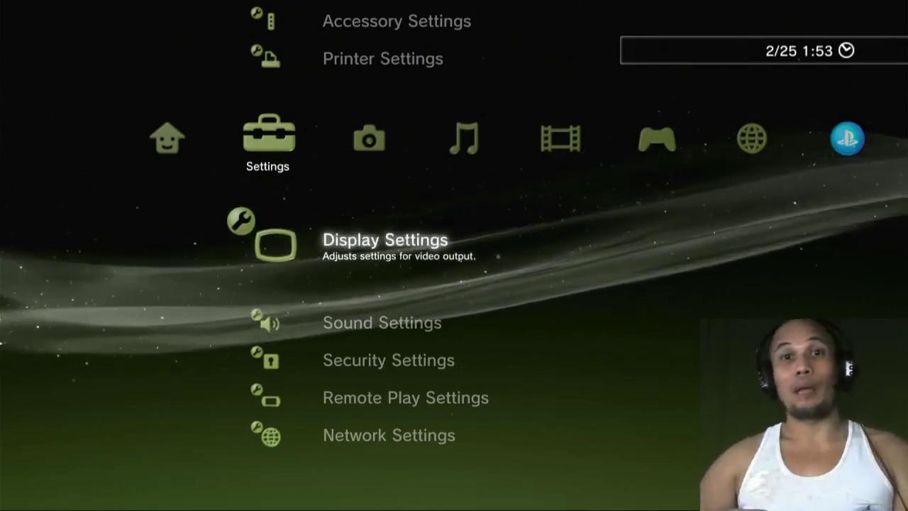
pyautogui.press('Right')
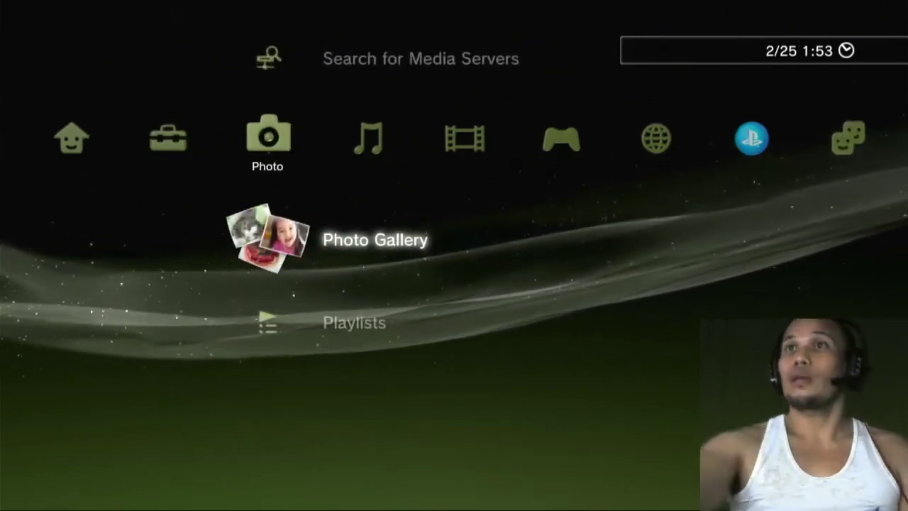